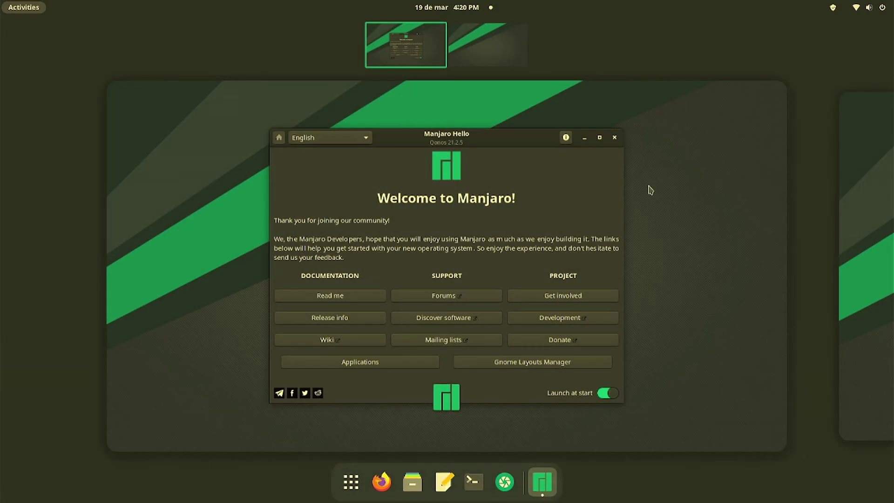
# - Close the Manjaro Hello welcome window and launch Add/Remove Software from the applications grid
pyautogui.click(613, 138)
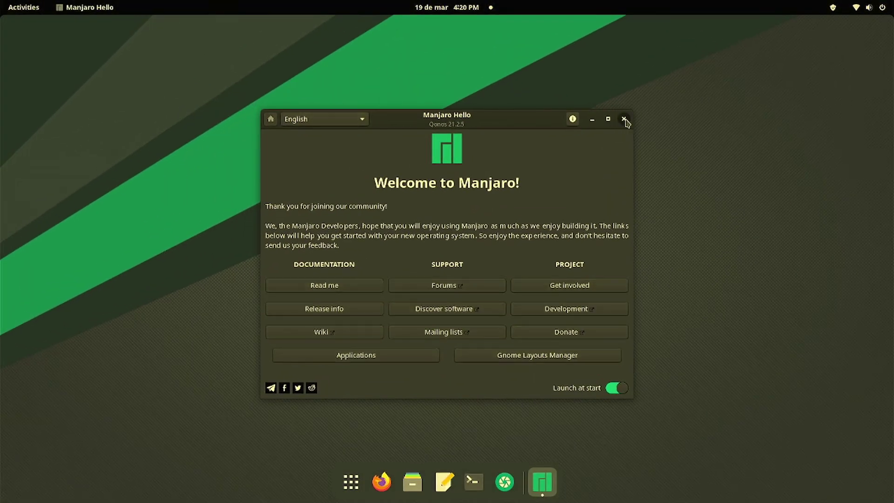
pyautogui.click(624, 119)
pyautogui.click(362, 481)
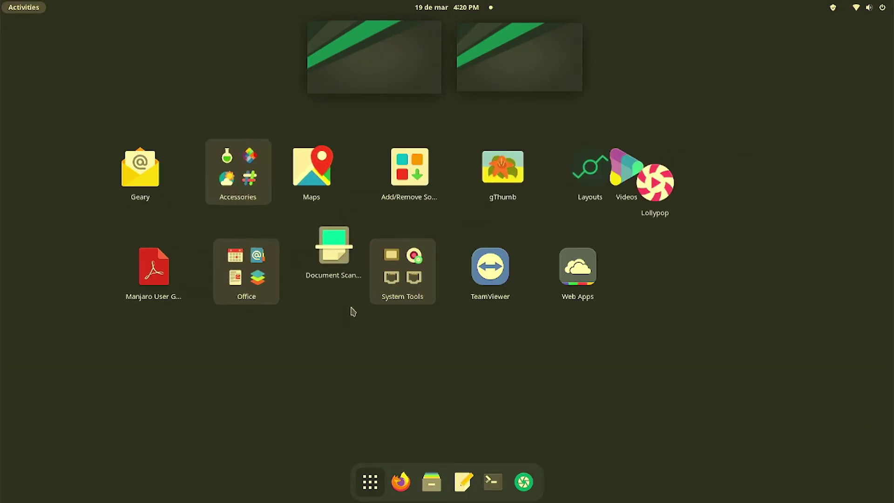
pyautogui.click(402, 187)
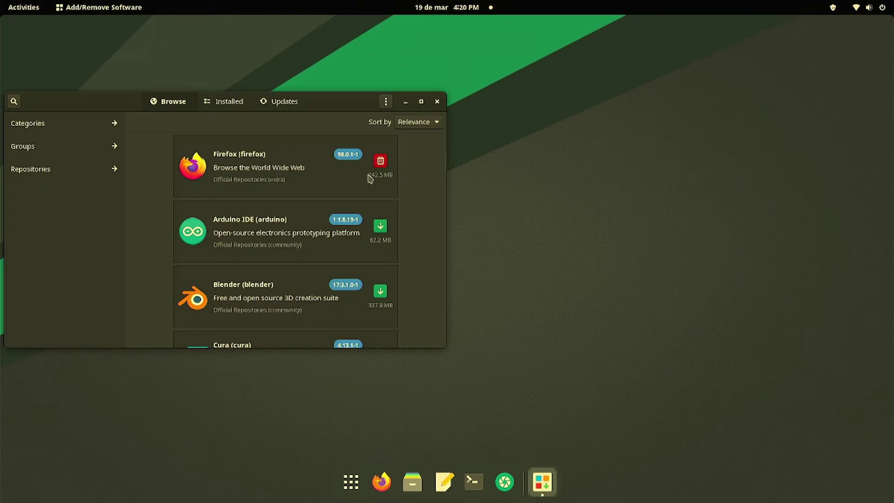
# - Search the package catalogue for 'obs' and mark OBS Studio for installation
pyautogui.moveTo(110, 105); pyautogui.dragTo(323, 80)
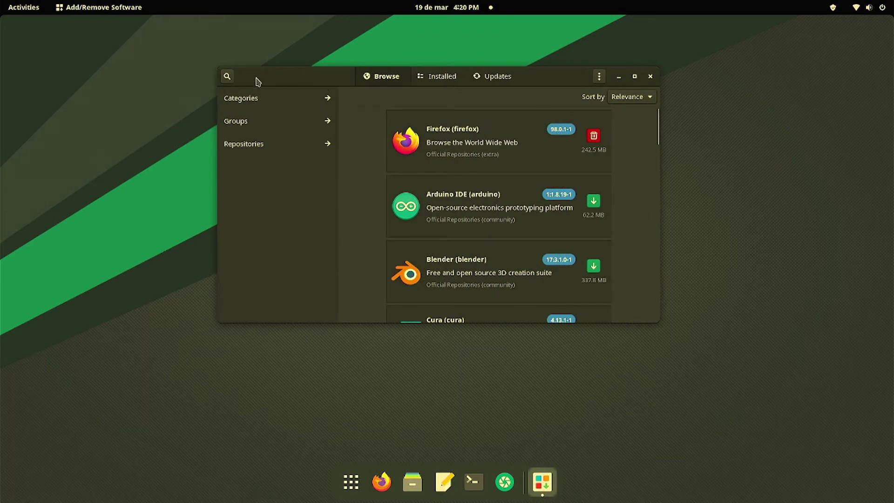
pyautogui.click(227, 75)
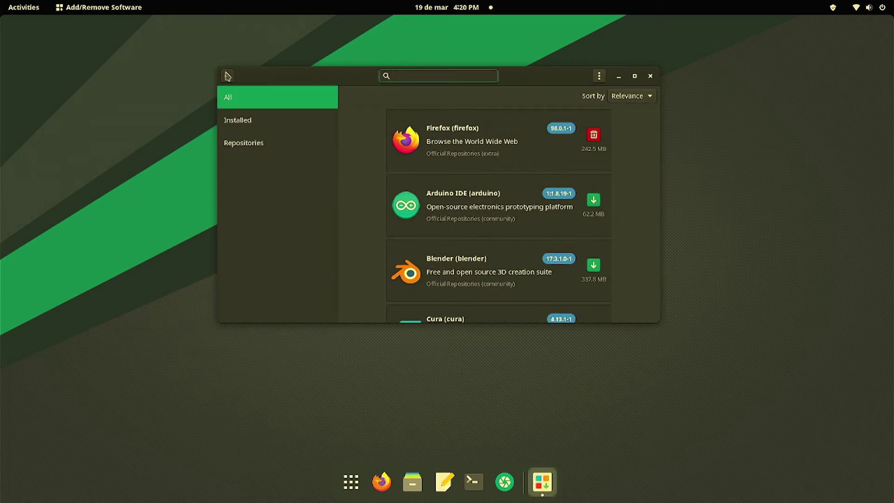
pyautogui.write('obs')
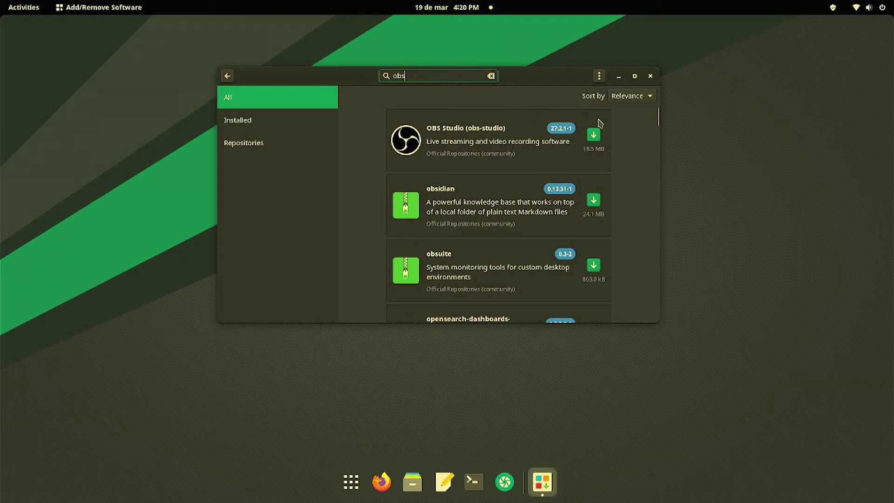
pyautogui.click(593, 135)
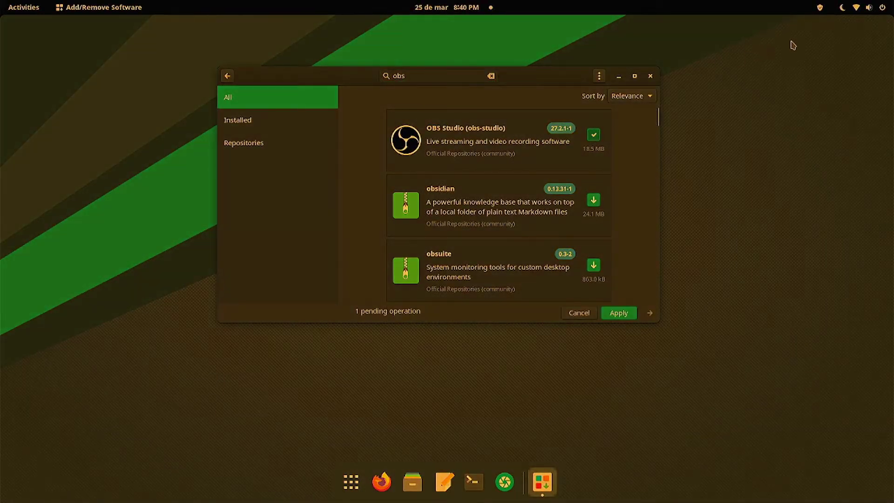
# - Turn Night Light off from the system status menu
pyautogui.click(867, 7)
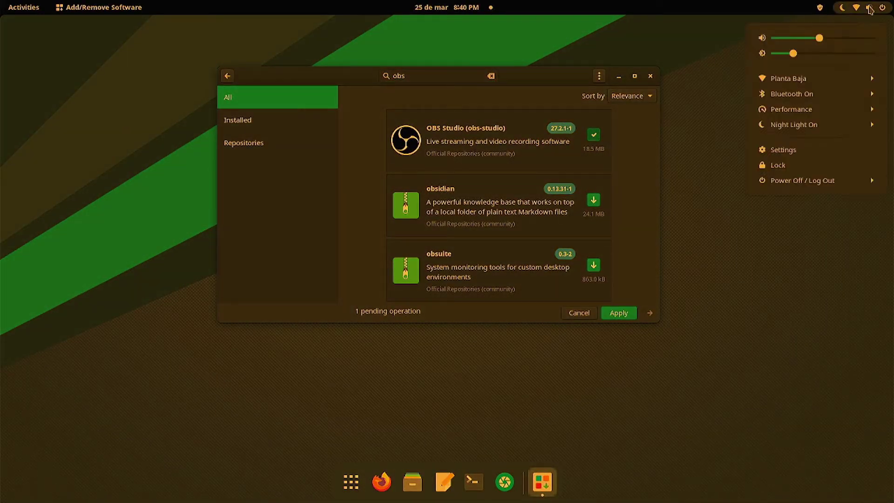
pyautogui.click(790, 127)
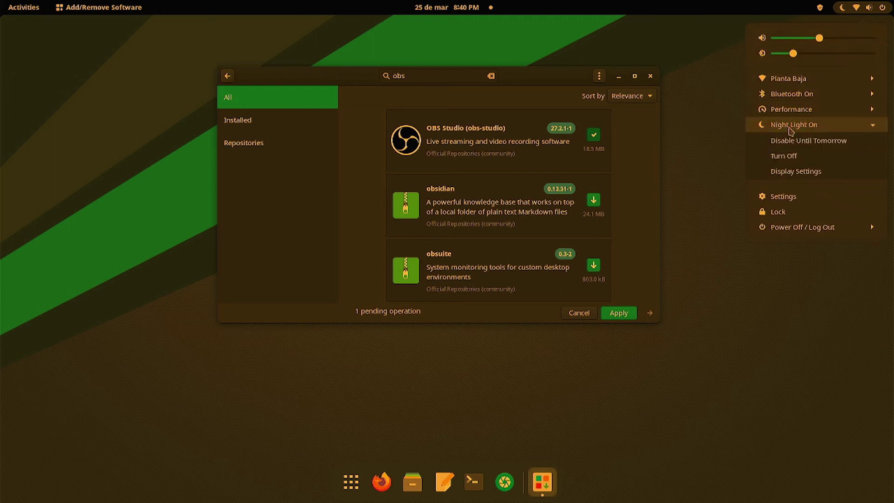
pyautogui.click(792, 155)
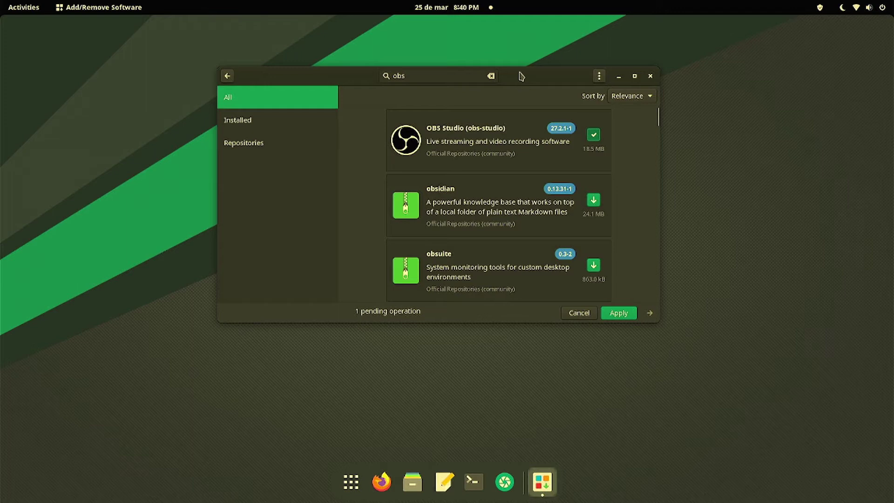
pyautogui.moveTo(521, 75); pyautogui.dragTo(472, 60)
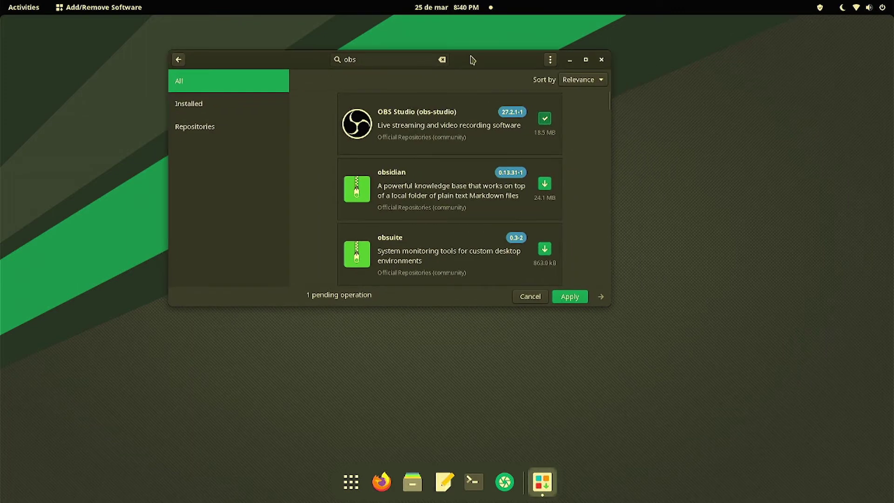
# - Apply the pending OBS Studio installation and authorise it with the account password
pyautogui.click(570, 295)
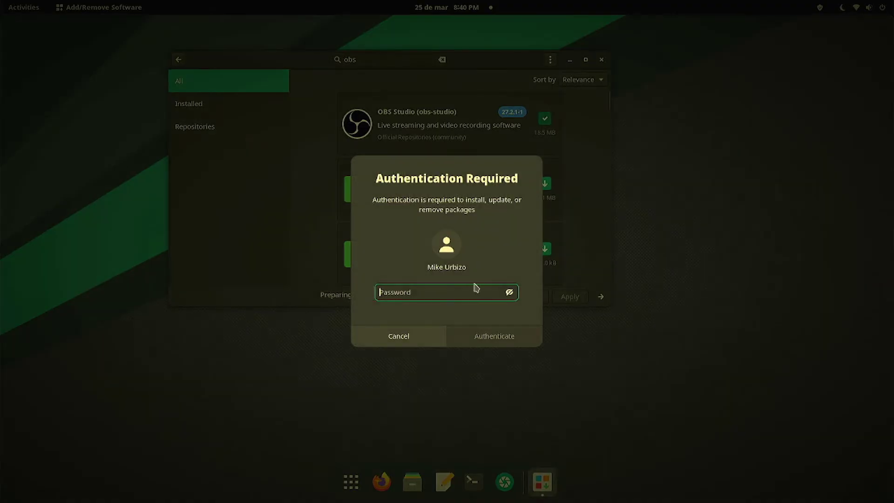
pyautogui.write('******')
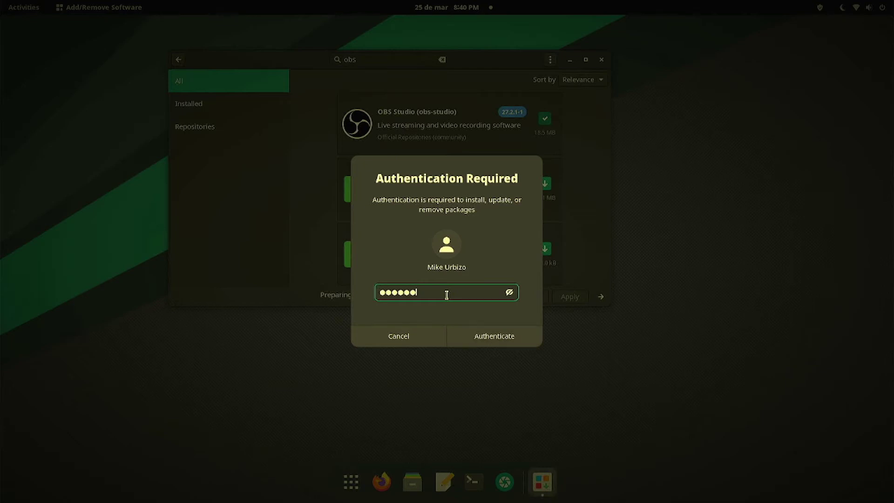
pyautogui.write('*****')
pyautogui.press('Return')
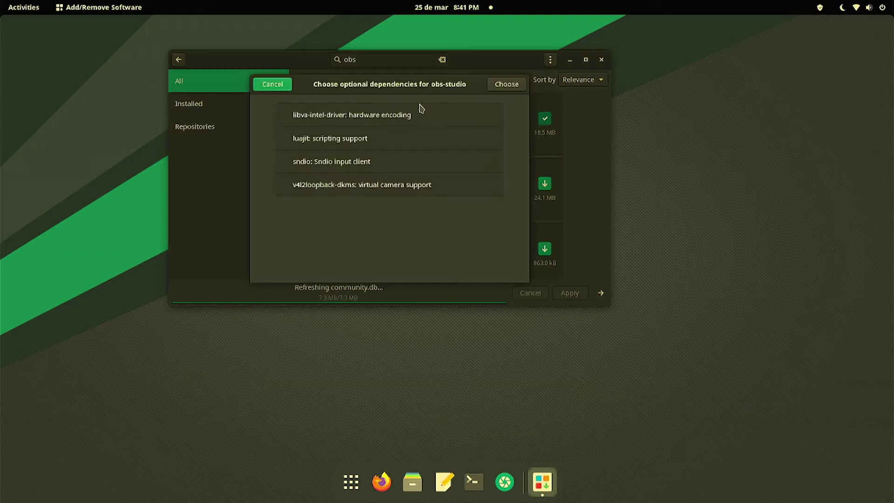
# - Choose the libva-intel-driver and v4l2loopback-dkms optional dependencies and approve the transaction
pyautogui.click(431, 114)
pyautogui.click(404, 195)
pyautogui.click(520, 86)
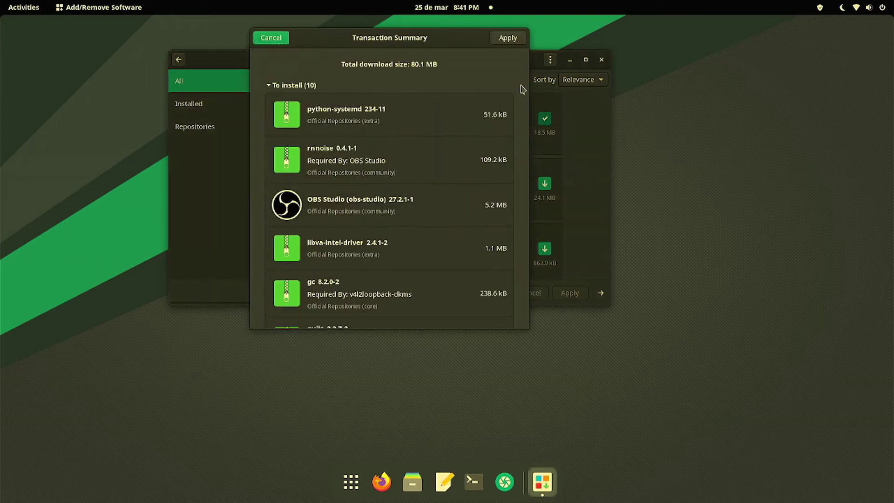
pyautogui.click(513, 39)
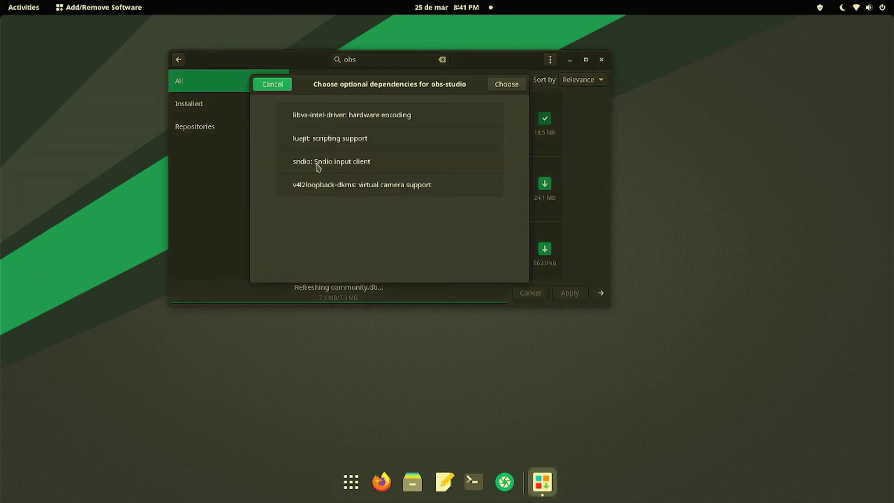
pyautogui.click(432, 114)
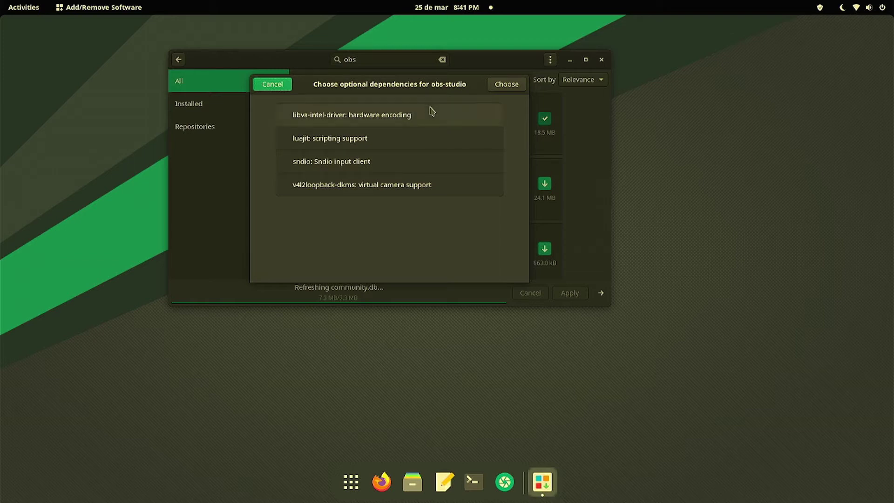
pyautogui.click(403, 190)
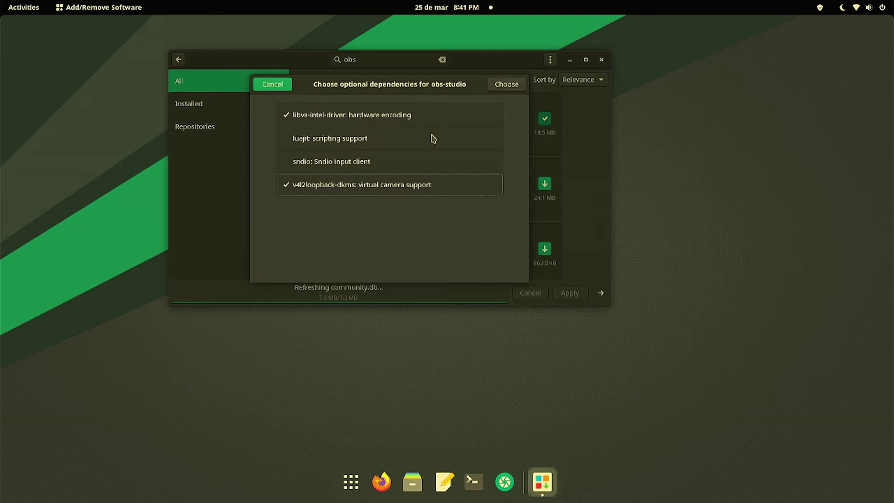
pyautogui.click(511, 91)
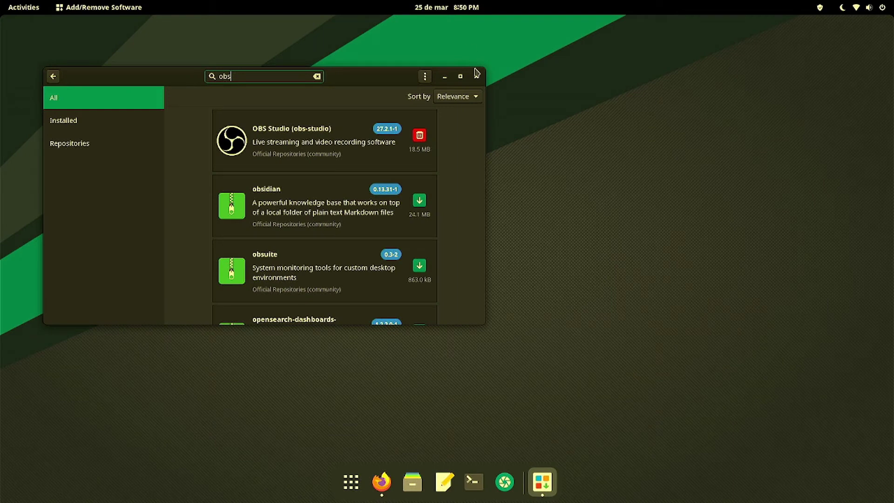
# - Close the package manager and launch OBS Studio from the applications grid
pyautogui.click(476, 77)
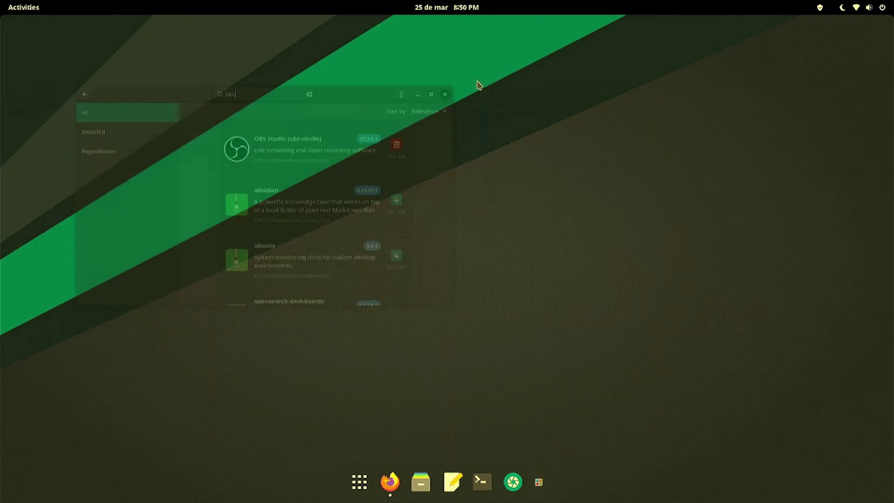
pyautogui.click(369, 482)
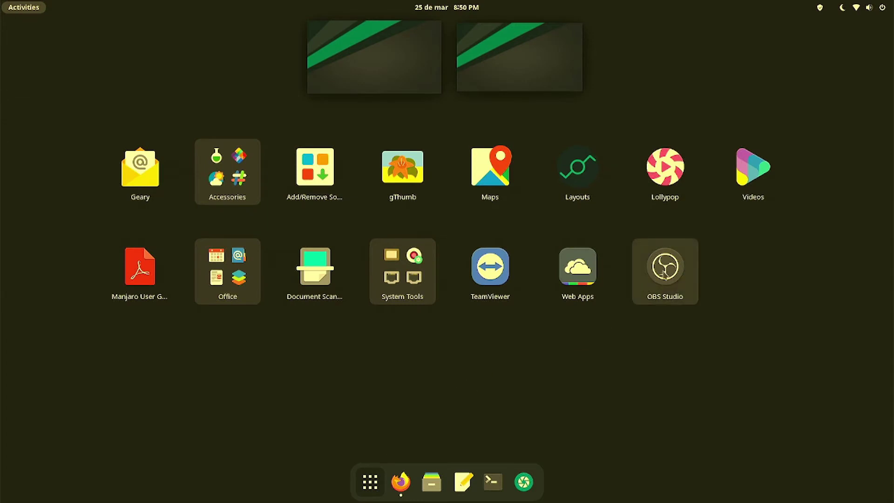
pyautogui.click(664, 274)
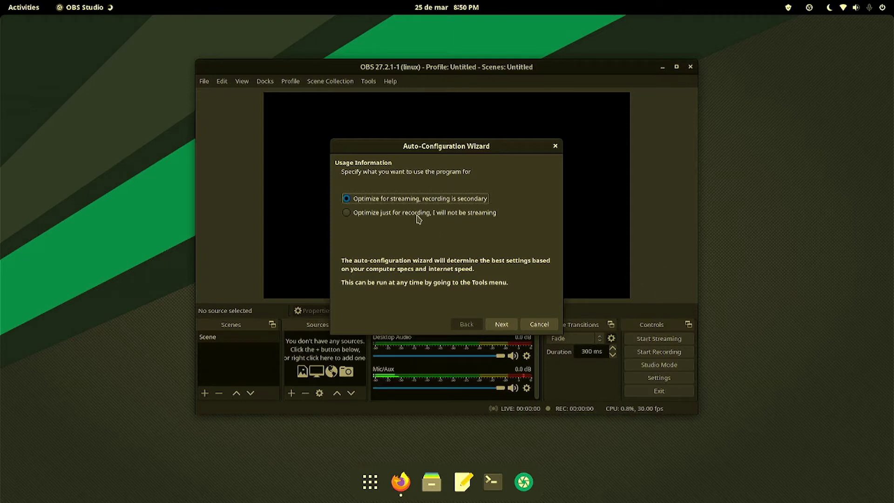
# - Keep the default usage and video settings in the Auto-Configuration Wizard, then cancel it
pyautogui.click(502, 326)
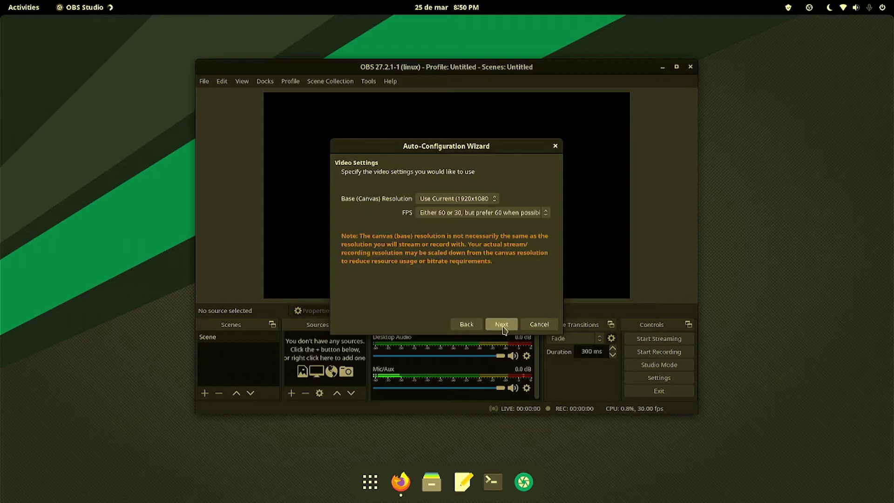
pyautogui.click(502, 325)
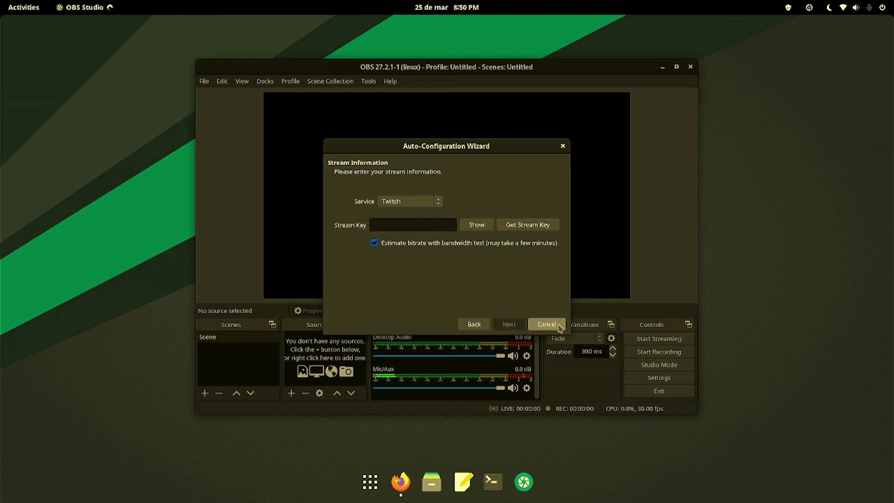
pyautogui.click(560, 326)
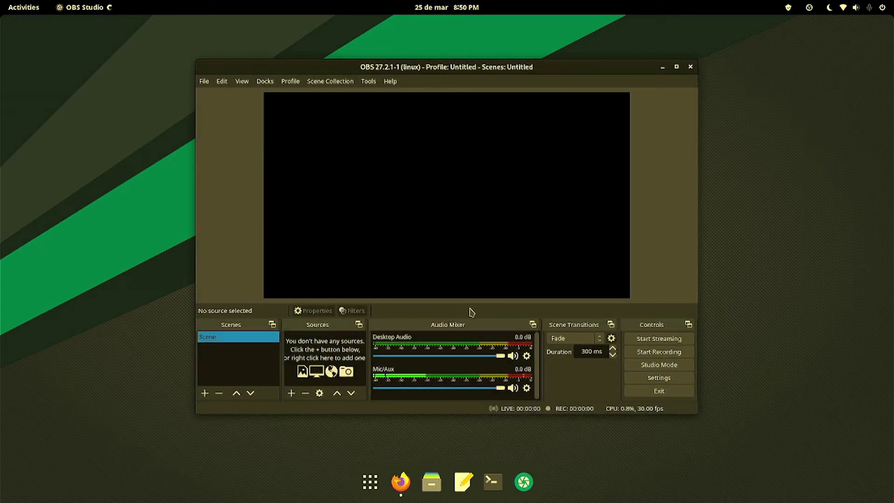
# - Check the Sources add-menu for a Browser source, then quit OBS Studio and show the applications grid
pyautogui.click(291, 392)
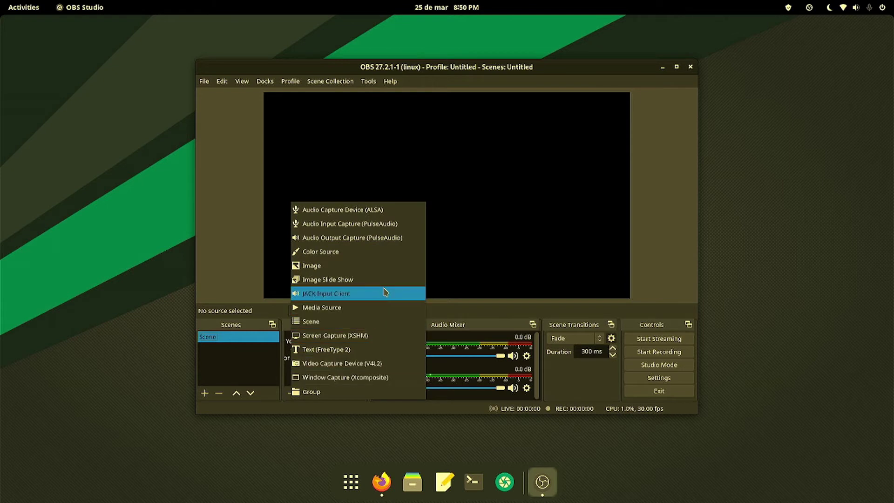
pyautogui.click(578, 141)
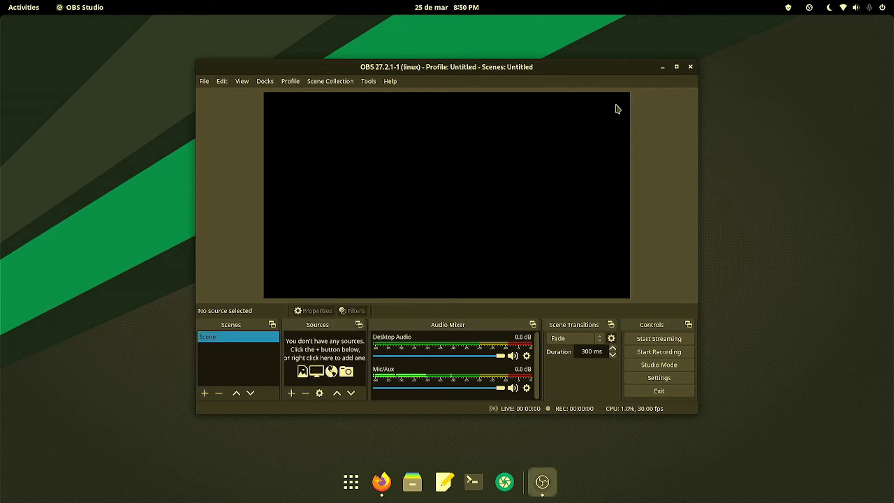
pyautogui.click(691, 68)
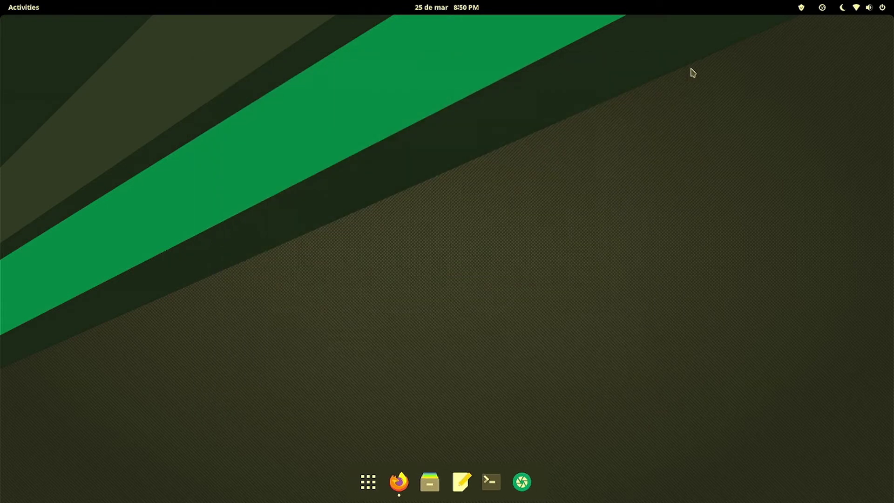
pyautogui.click(376, 482)
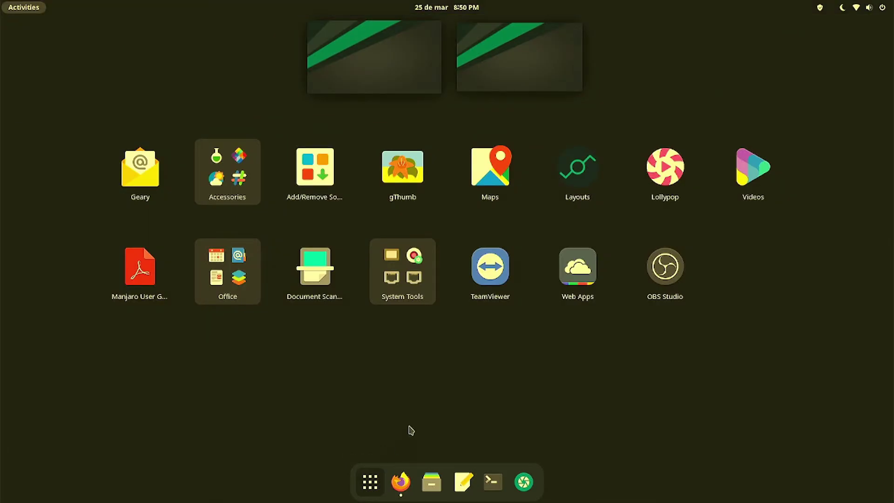
# - Install Chromium Web Browser via a 'chromium' search, authorising with the password, then minimize the manager
pyautogui.click(326, 191)
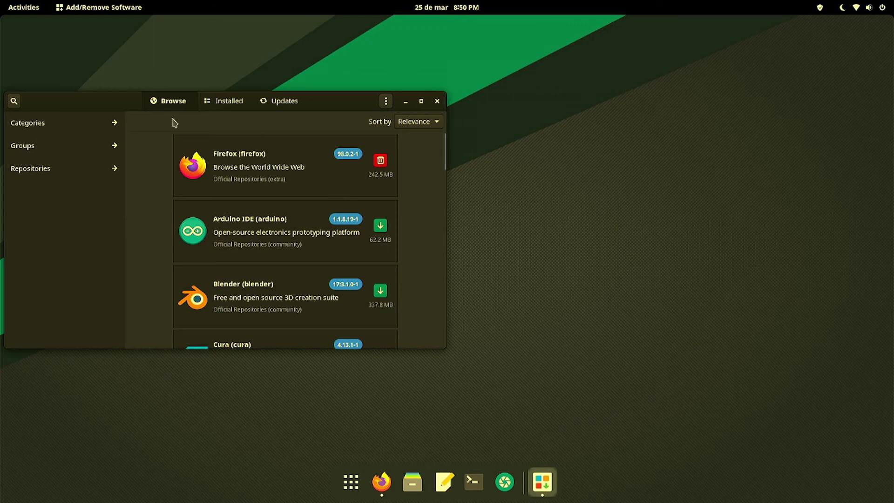
pyautogui.click(14, 100)
pyautogui.write('chrom')
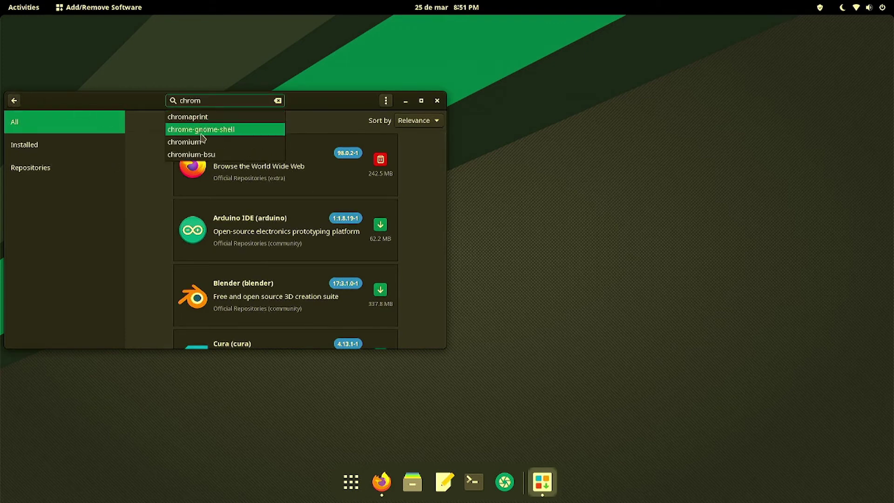
pyautogui.write('ium')
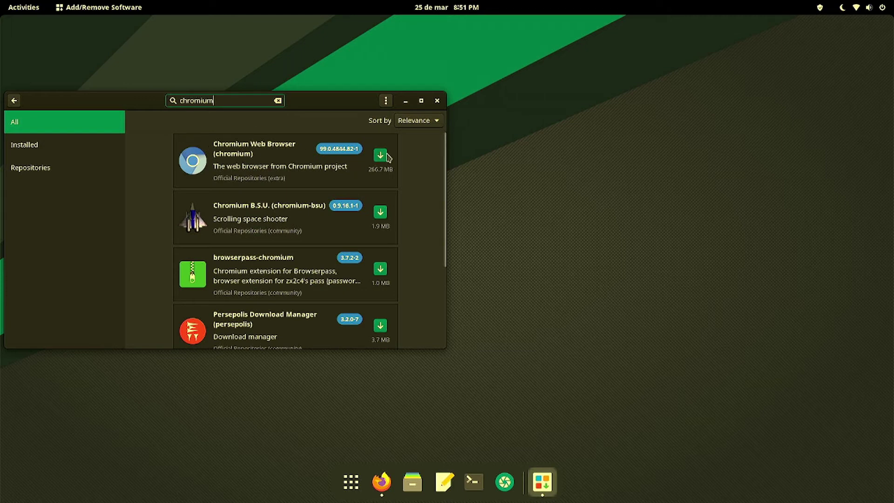
pyautogui.click(380, 155)
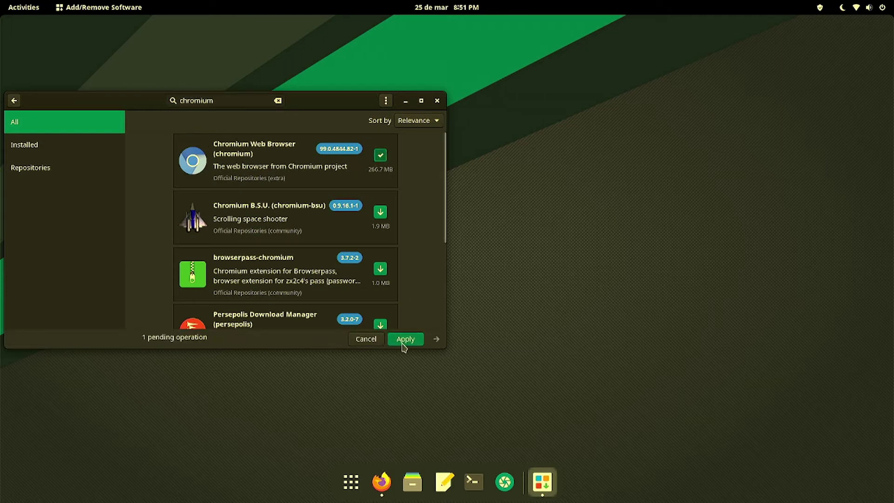
pyautogui.click(402, 344)
pyautogui.write('●●●●●●●●●●●')
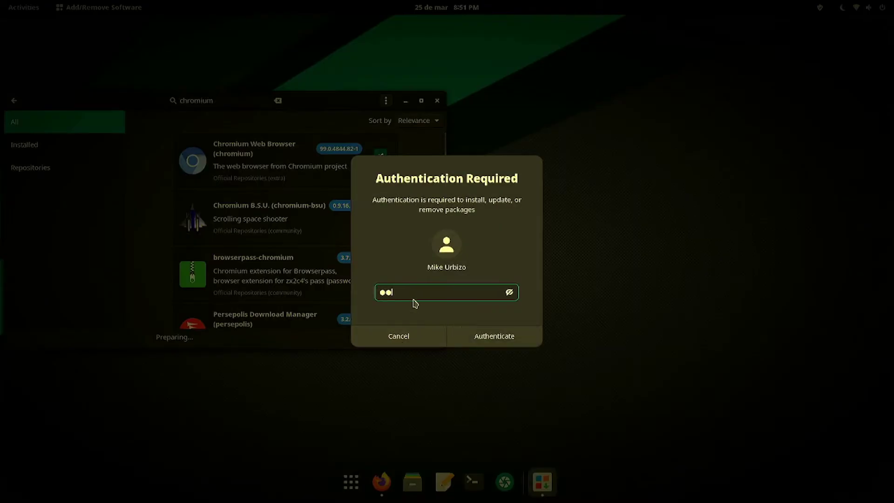
pyautogui.press('Return')
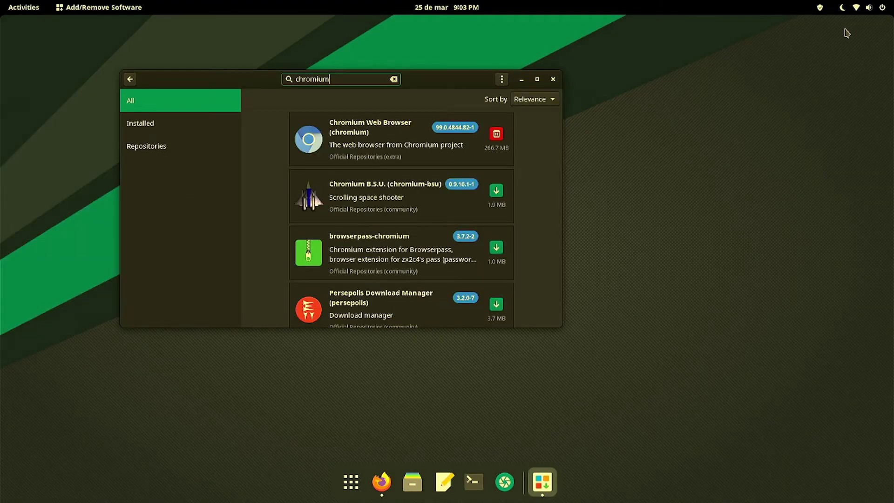
pyautogui.click(519, 79)
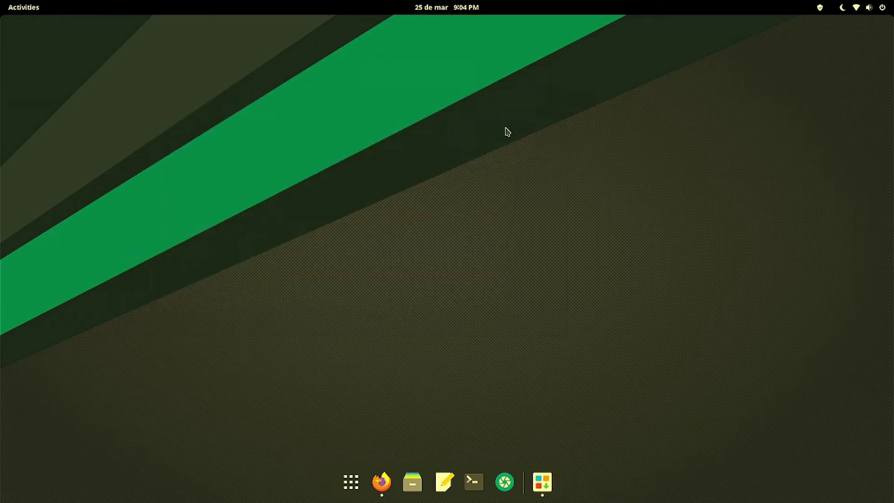
# - Launch Chromium and unlock the login keyring with its password
pyautogui.click(355, 487)
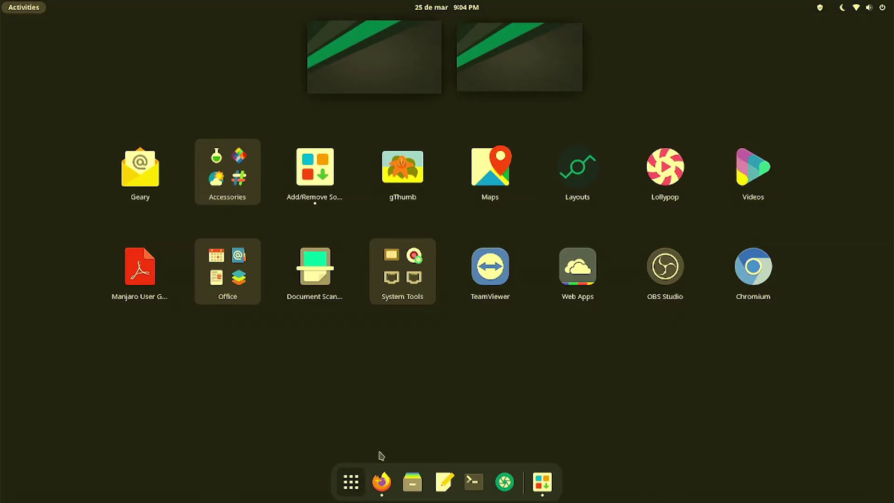
pyautogui.click(768, 277)
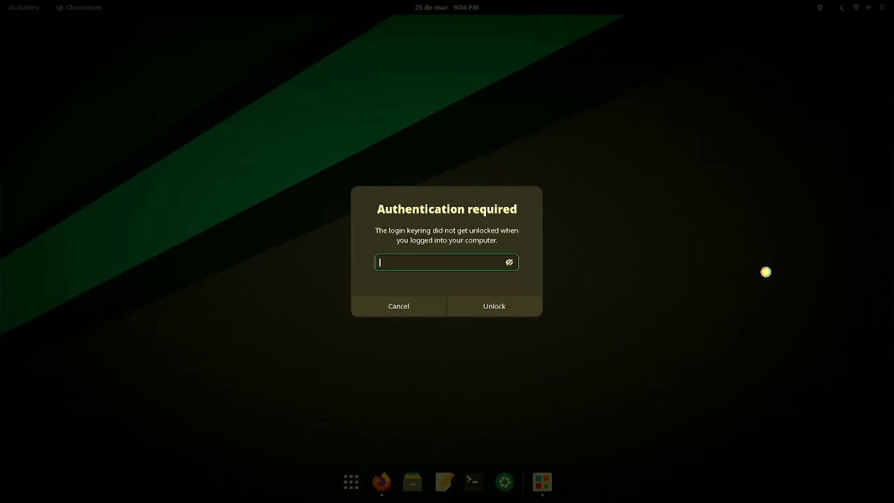
pyautogui.write('••••••')
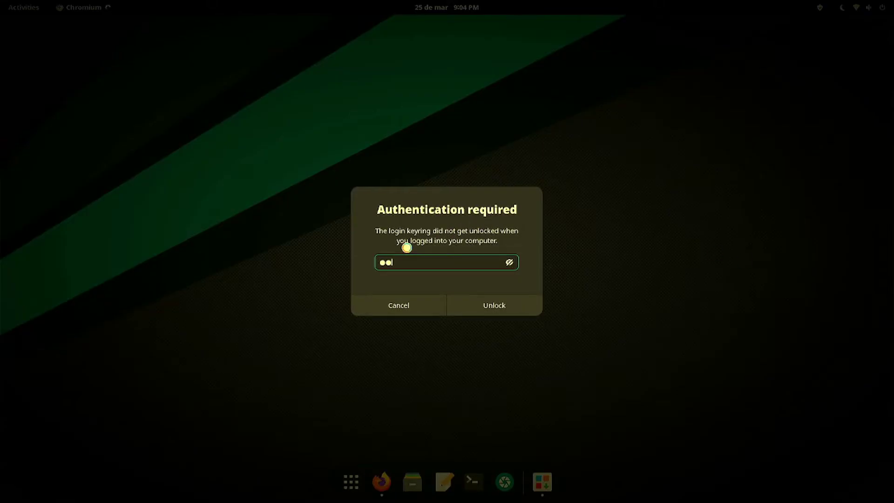
pyautogui.press('Return')
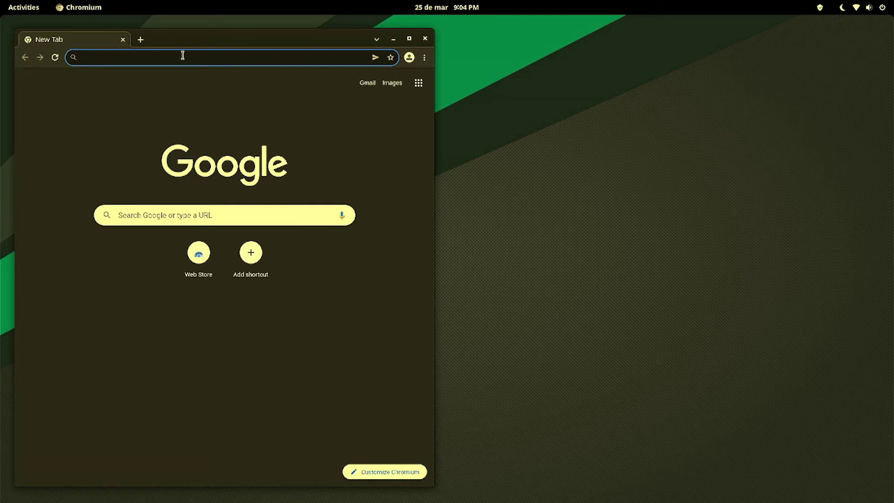
# - Search Google for 'test de velocidad', then close the browser
pyautogui.write('test')
pyautogui.press('Return')
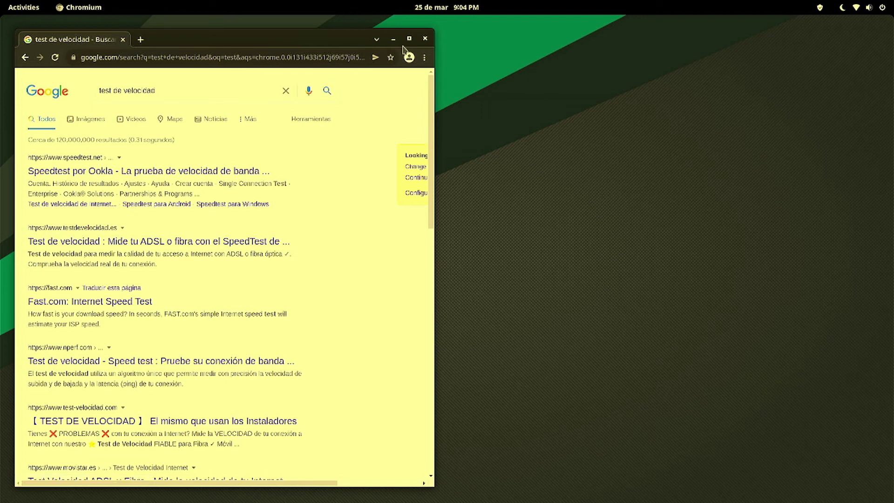
pyautogui.click(425, 39)
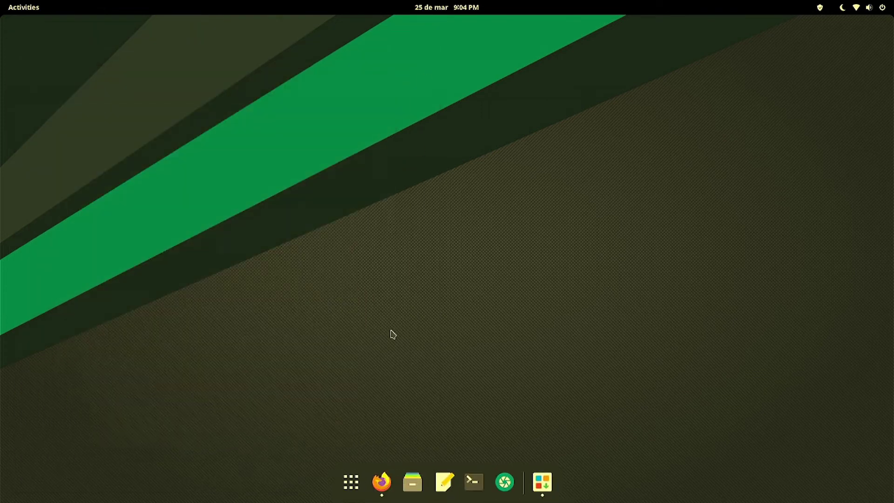
# - Relaunch Chromium, search 'test my internet', maximize the window, and return to the applications grid
pyautogui.click(350, 482)
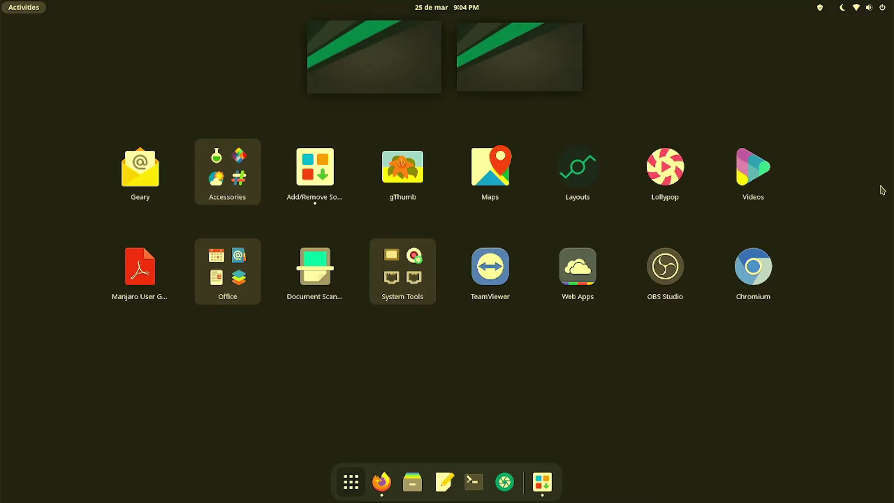
pyautogui.click(764, 257)
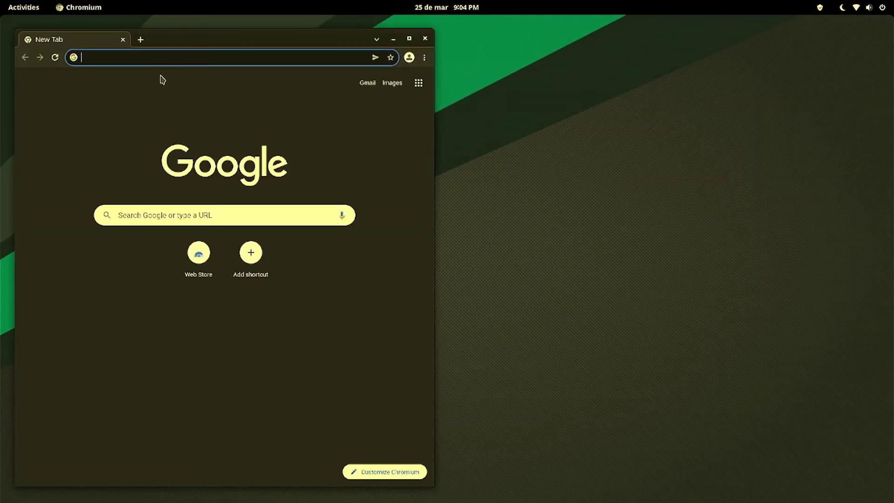
pyautogui.write('test')
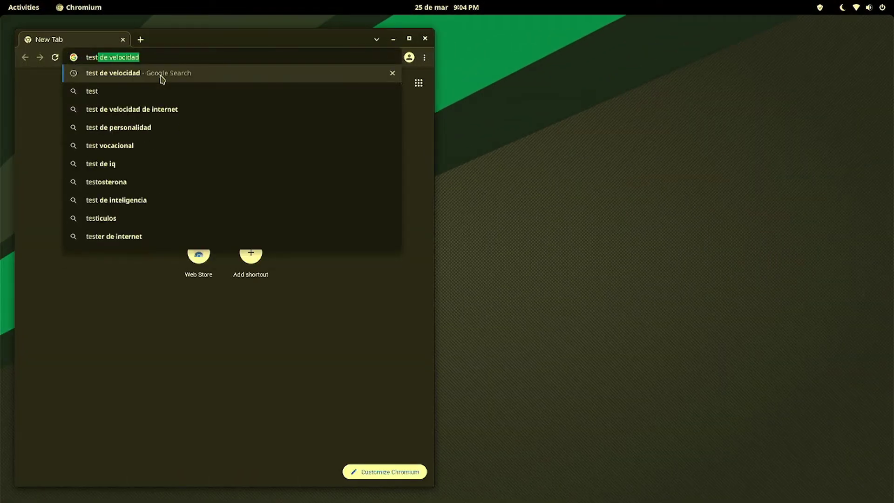
pyautogui.write(' my internet')
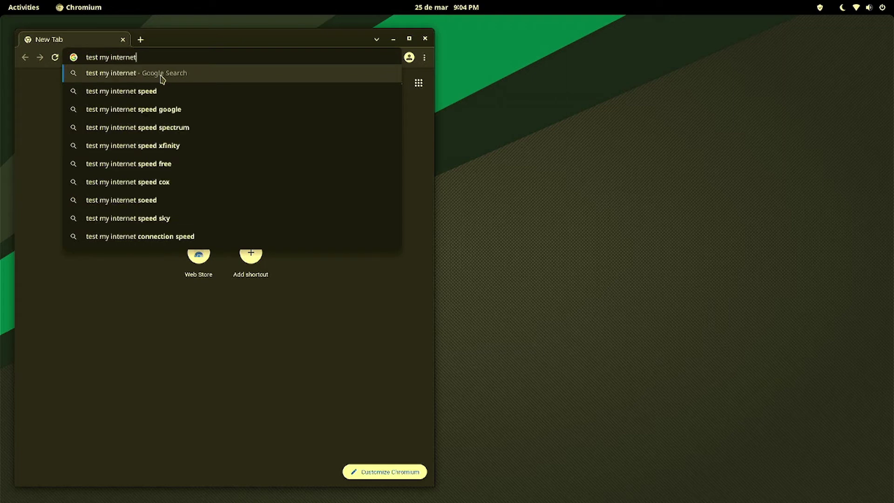
pyautogui.press('Return')
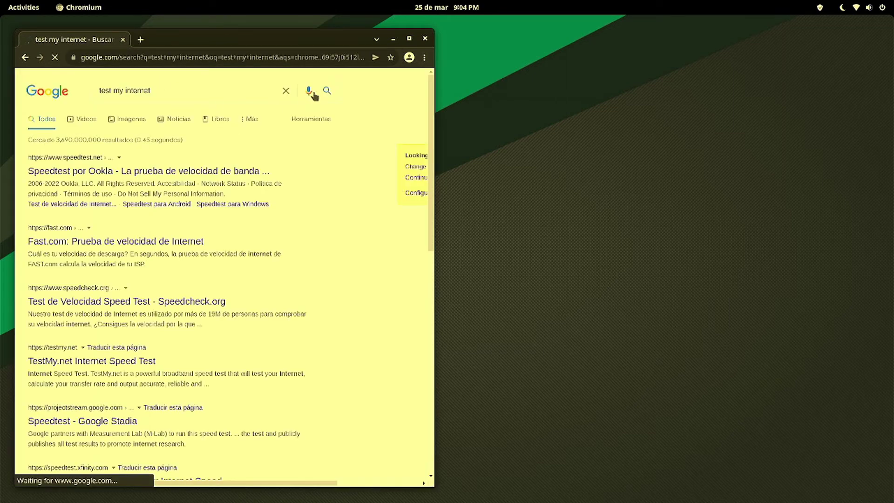
pyautogui.click(409, 39)
pyautogui.moveTo(353, 500)
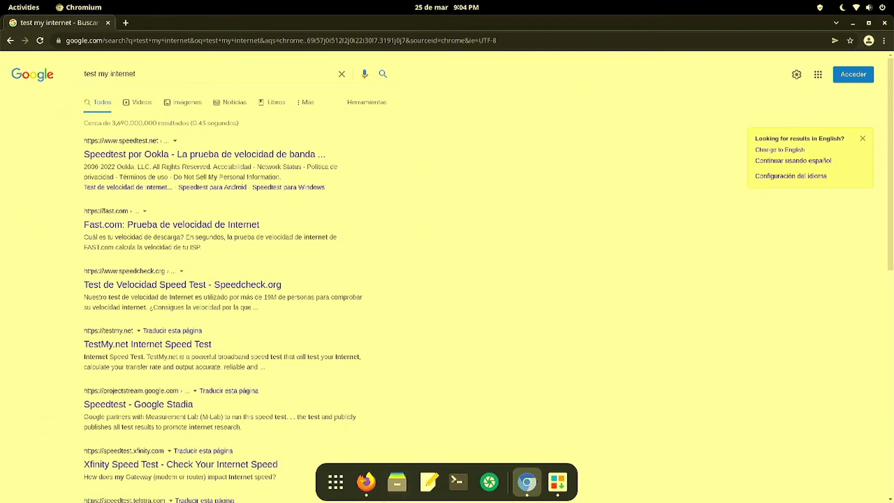
pyautogui.click(335, 480)
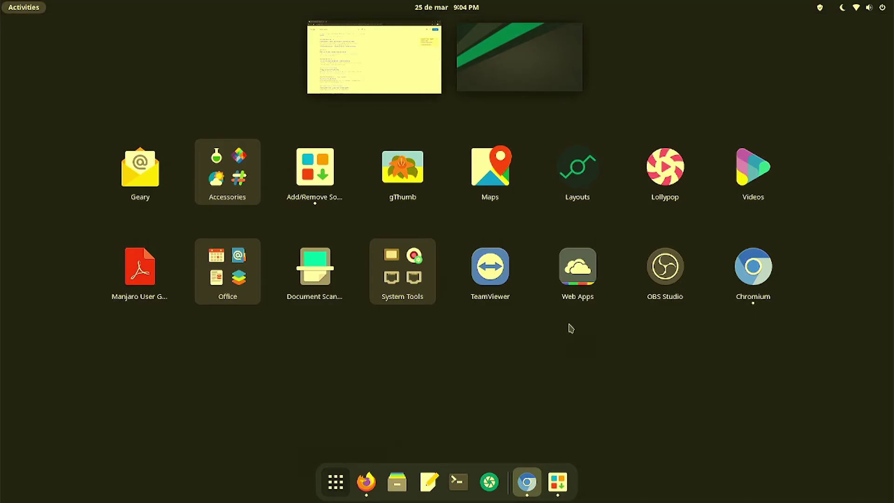
# - Launch OBS Studio and create a new Window Capture (Xcomposite) source
pyautogui.click(635, 294)
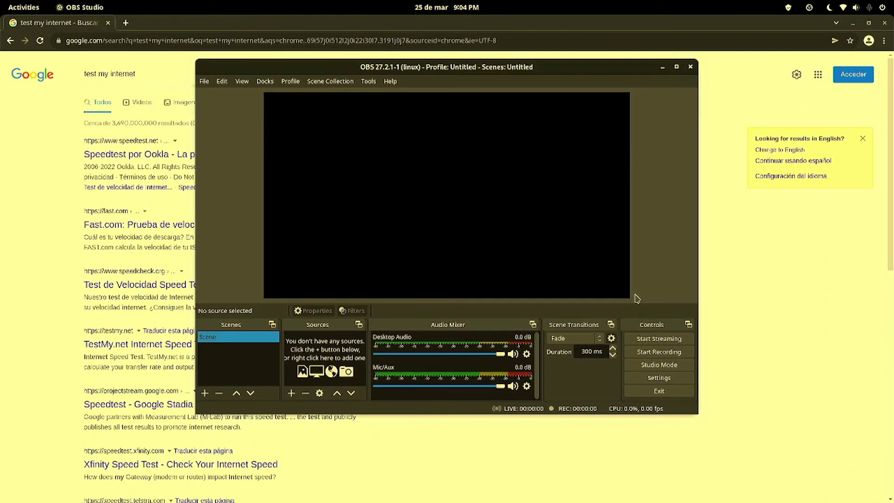
pyautogui.click(291, 394)
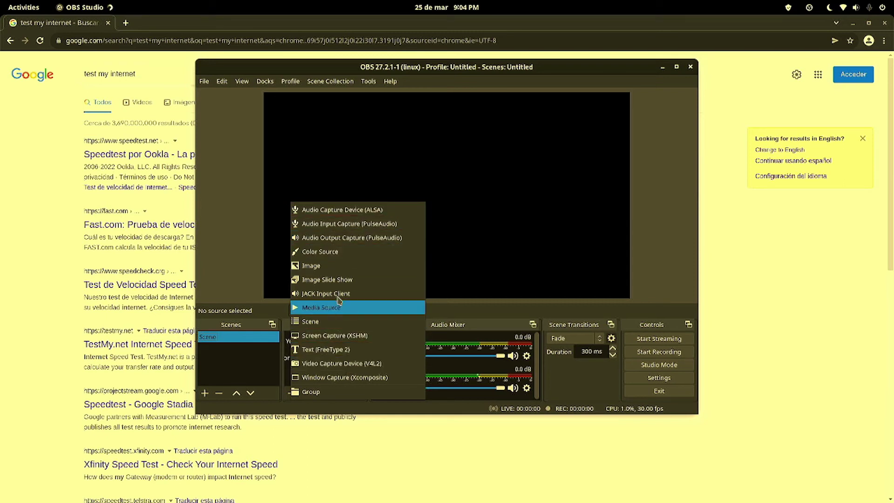
pyautogui.click(344, 377)
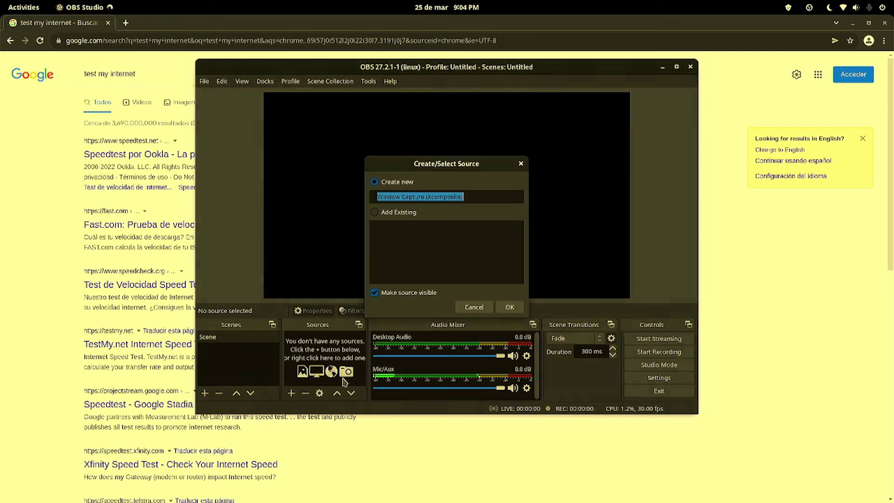
pyautogui.click(511, 307)
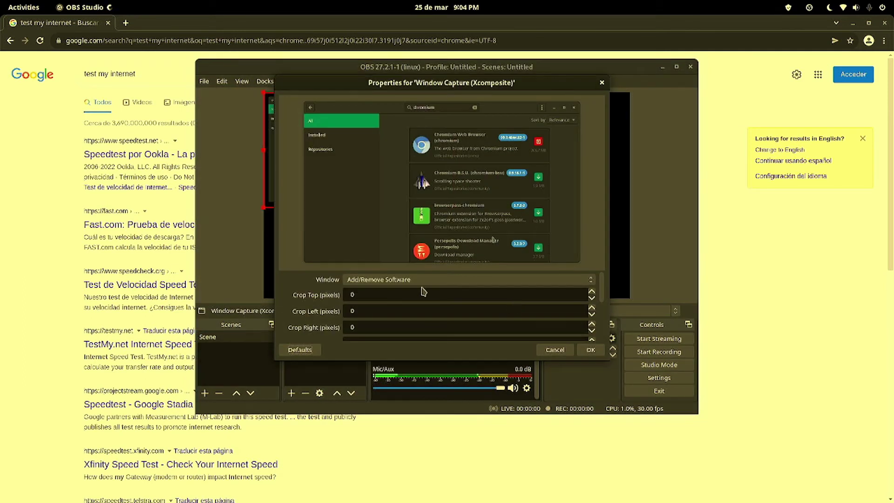
# - Set the capture to the Chromium search results window, confirm, and recheck the addable source types
pyautogui.click(423, 283)
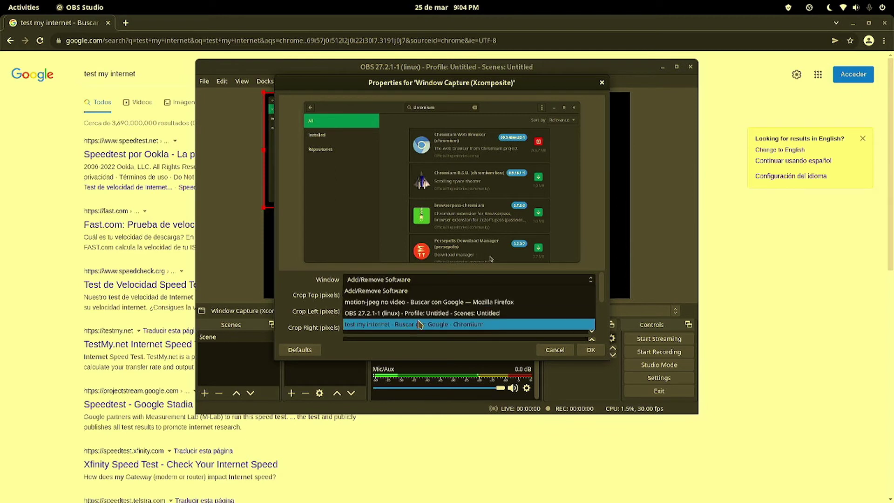
pyautogui.press('Escape')
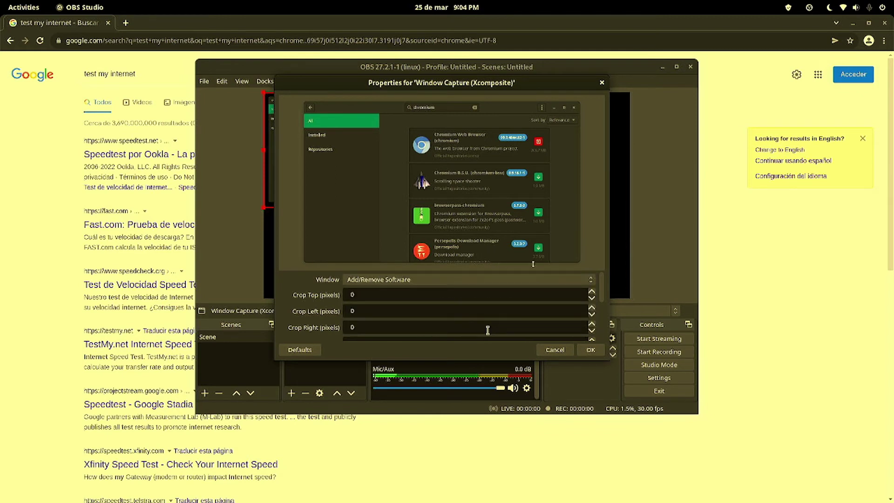
pyautogui.click(465, 282)
pyautogui.click(407, 327)
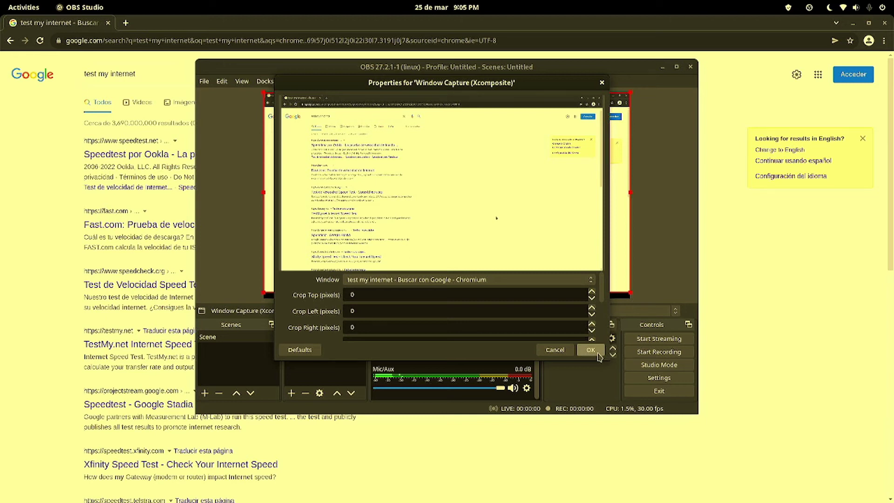
pyautogui.click(590, 350)
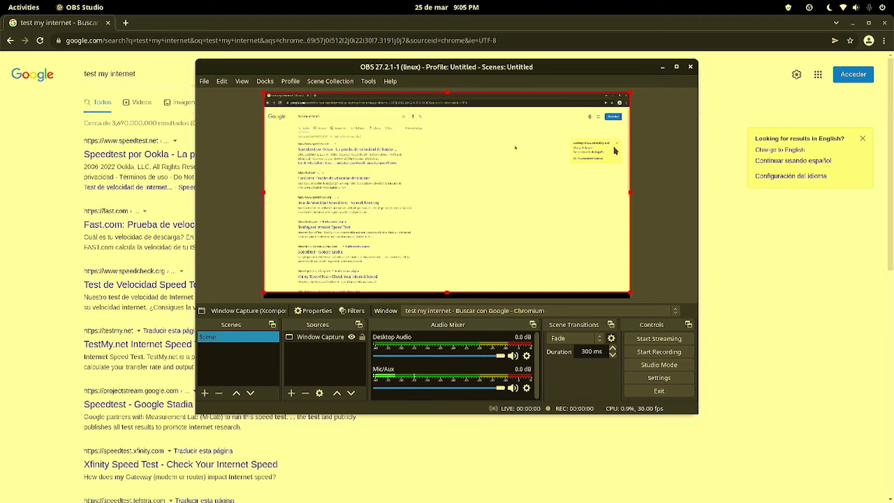
pyautogui.click(292, 393)
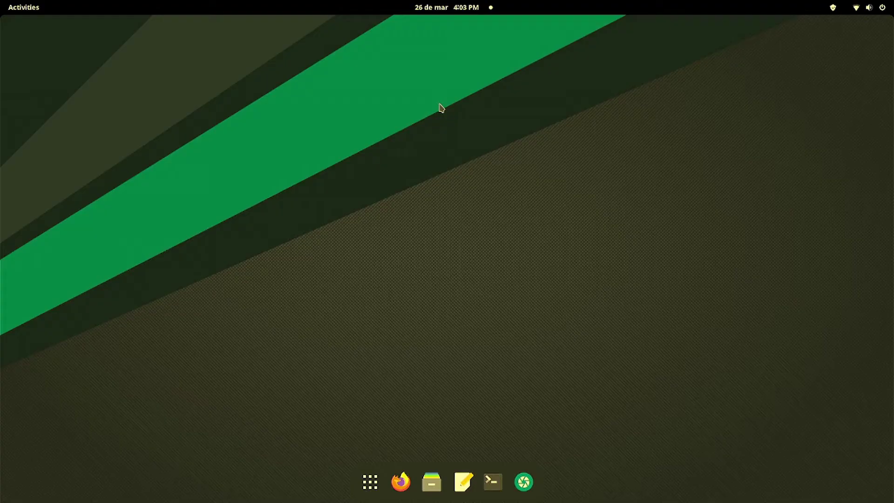
# - Run 'sudo pacman -S flatpak' in a new Terminal window
pyautogui.click(487, 482)
pyautogui.write('sudo pacman')
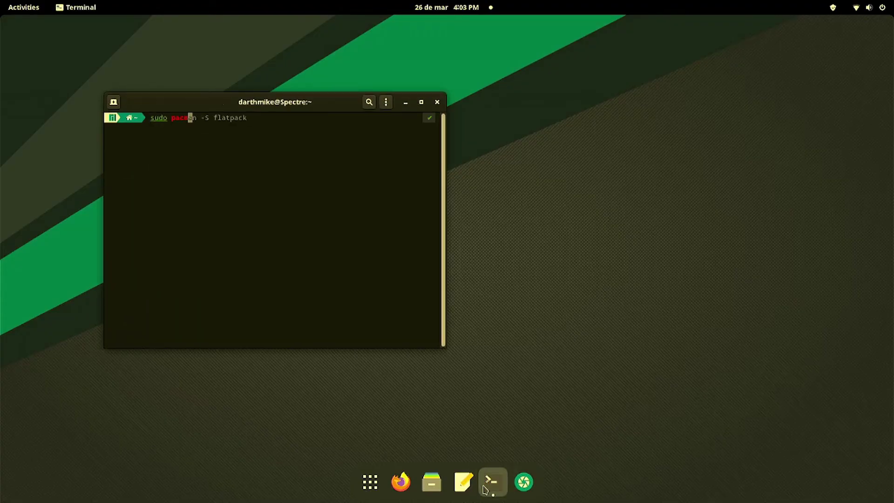
pyautogui.press('Right')
pyautogui.press('BackSpace')
pyautogui.press('BackSpace')
pyautogui.write('k')
pyautogui.press('Return')
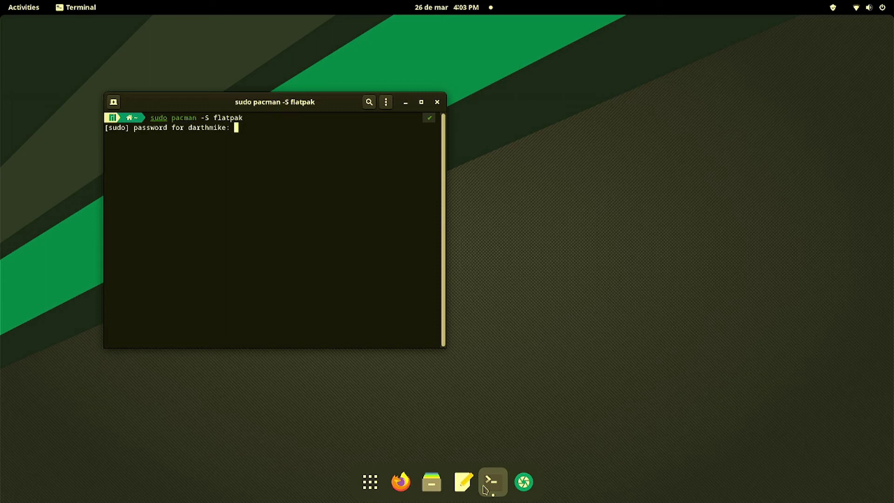
# - Authorise with the password, confirm the flatpak 1.12.6-1 reinstall, then enter 'sudo reboot'
pyautogui.press('Return')
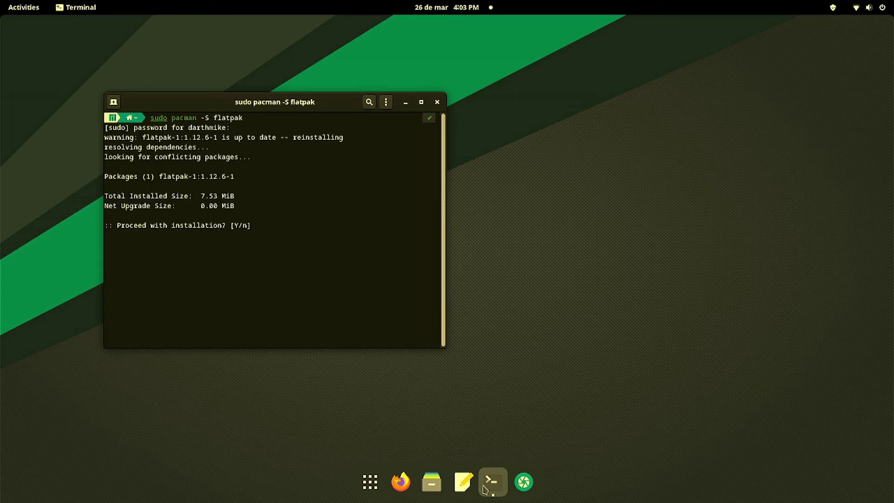
pyautogui.write('Y')
pyautogui.press('Return')
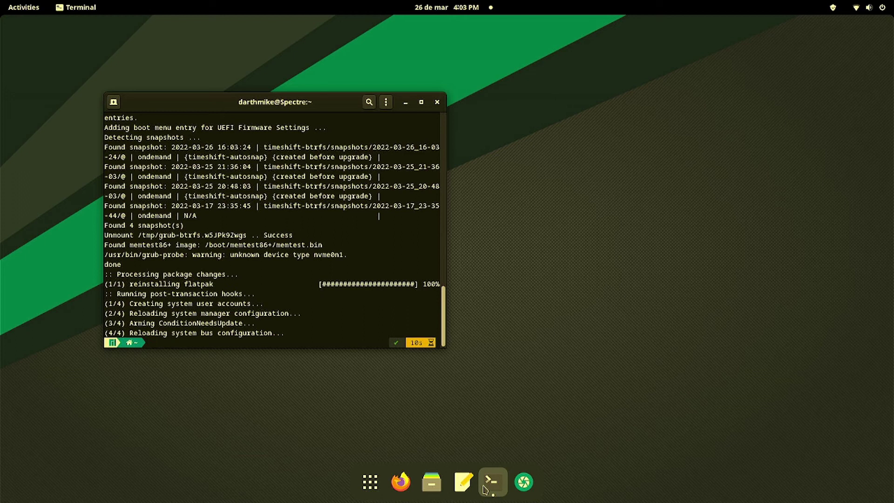
pyautogui.write('sudo reboot')
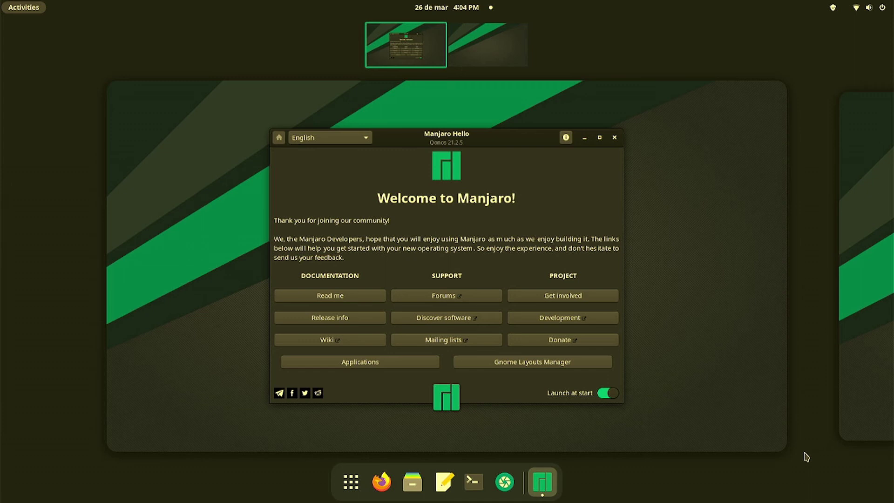
# - Close the Manjaro Hello welcome window after the reboot, leaving an empty desktop
pyautogui.click(619, 145)
pyautogui.click(624, 118)
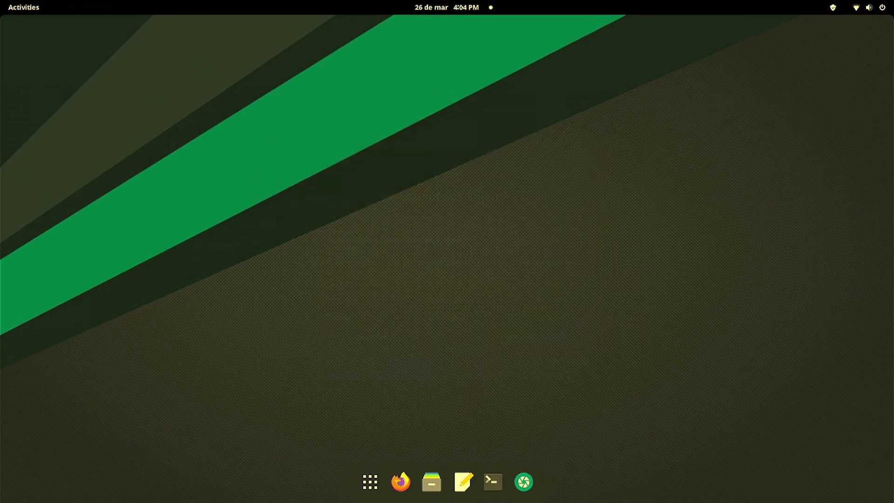
# - Run 'flatpak install flathub com.obsproject.Studio', answering y and Y to the runtime and install prompts
pyautogui.click(493, 482)
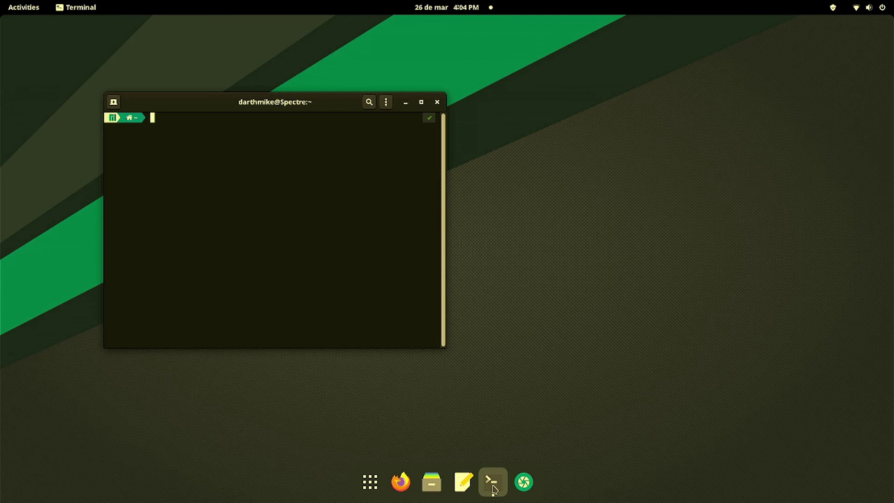
pyautogui.write('flatpak install flathub com.ob')
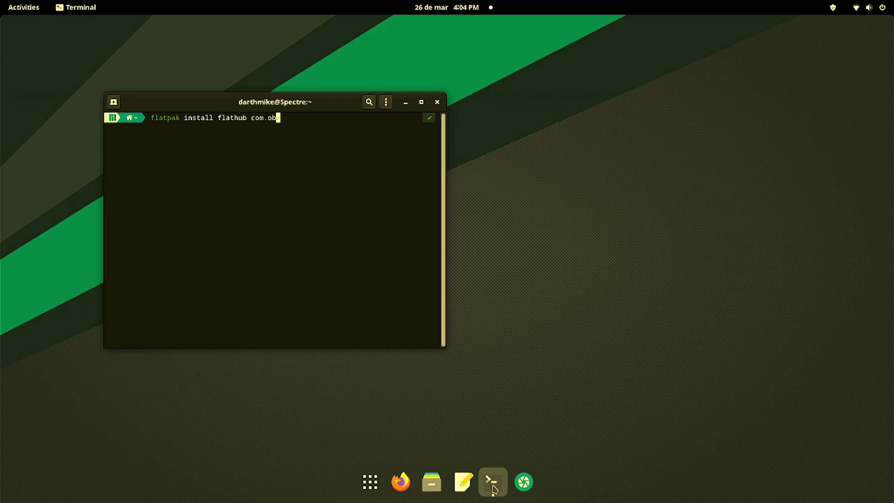
pyautogui.write('sproject.Studio')
pyautogui.press('Return')
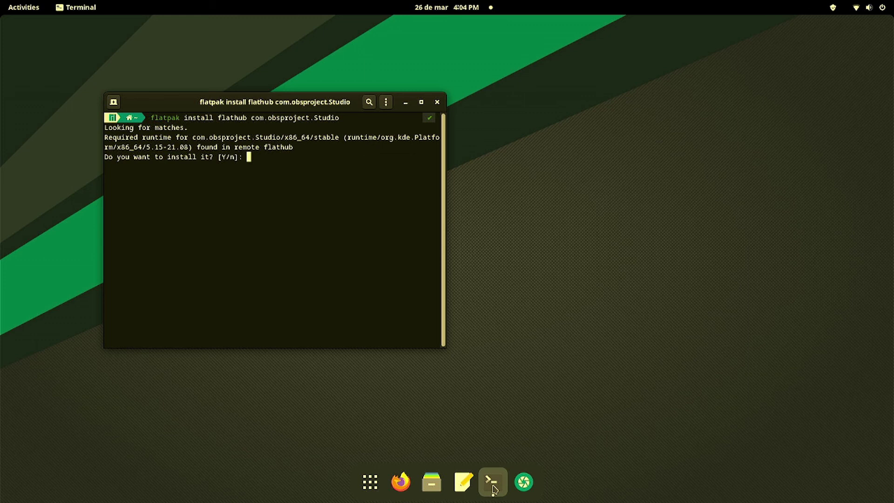
pyautogui.write('y')
pyautogui.press('Return')
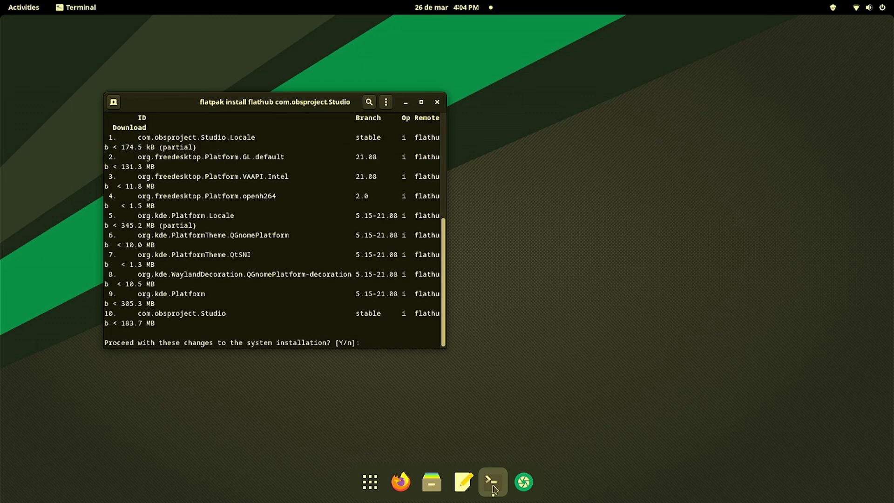
pyautogui.write('Y')
pyautogui.press('Return')
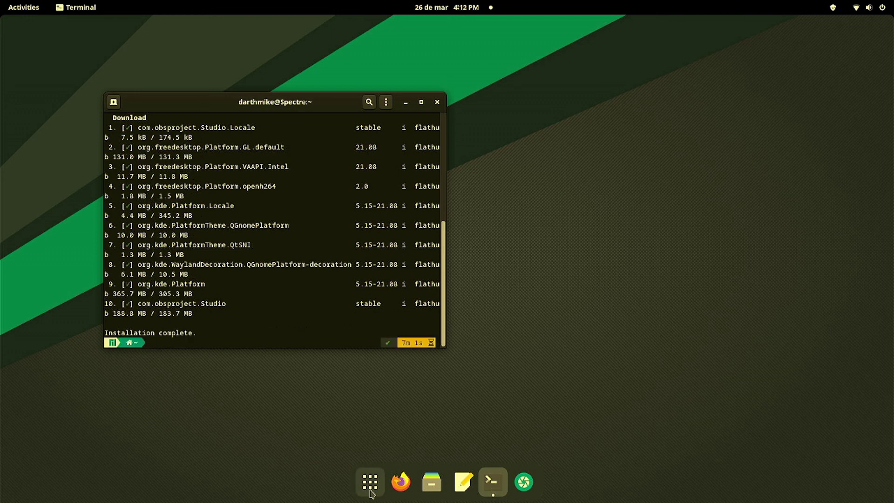
pyautogui.click(370, 490)
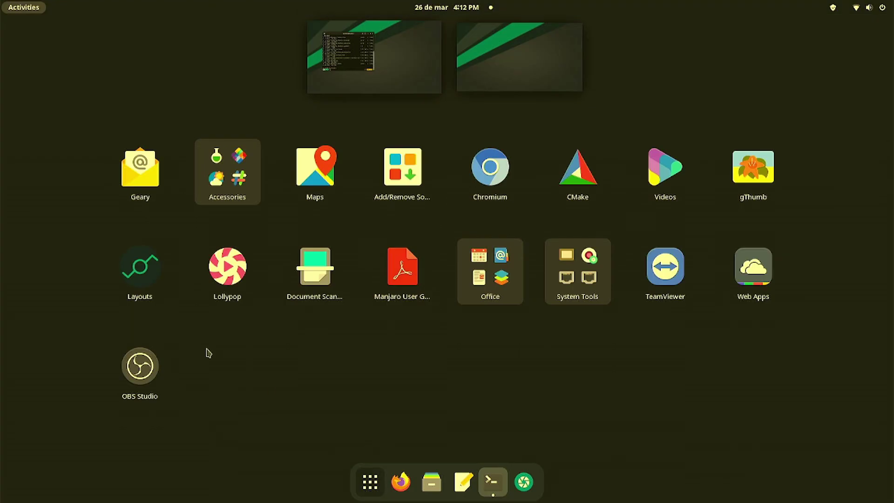
# - Launch OBS Studio 27.2.3, cancel the Auto-Configuration Wizard, and show the Sources add-menu with Browser
pyautogui.click(151, 371)
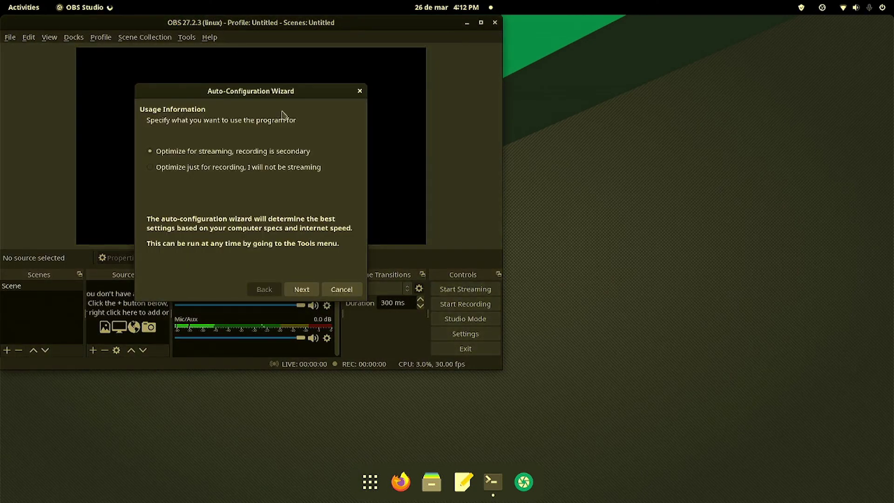
pyautogui.click(342, 289)
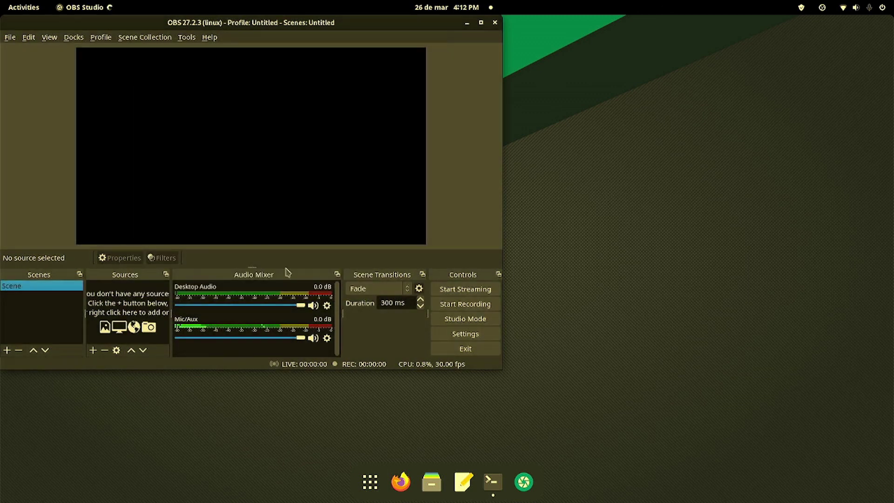
pyautogui.click(92, 351)
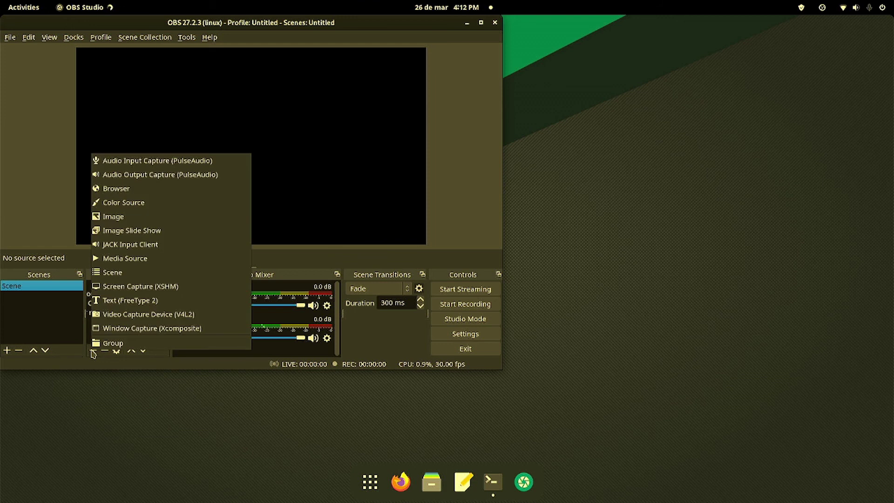